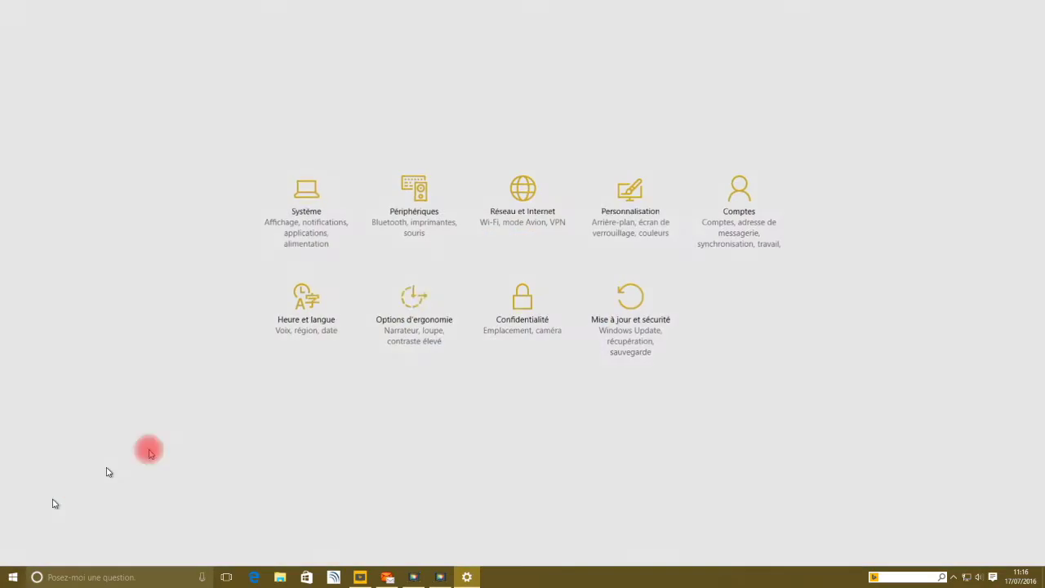
- Open the Confidentialité settings and examine the Localisation page, from device location and history down to the per-app permissions and Clôture virtuelle
click(527, 305)
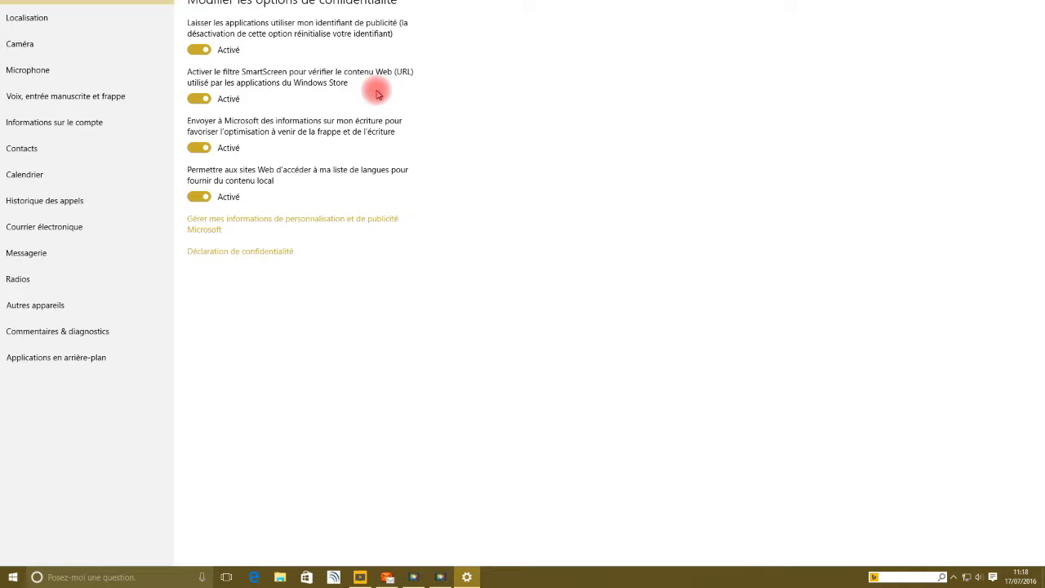
click(33, 22)
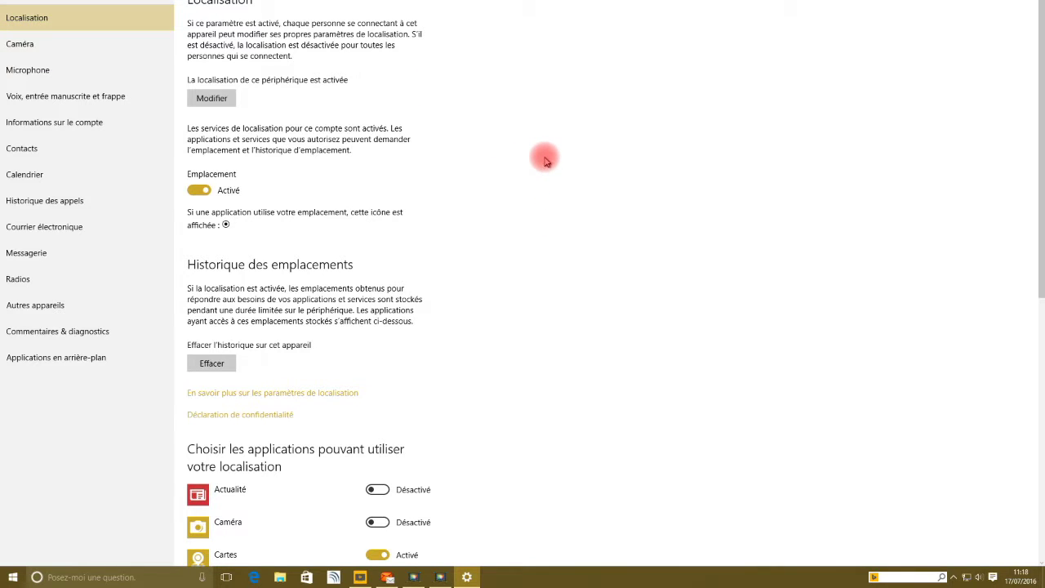
scroll(546, 160, down, 3)
scroll(545, 160, down, 3)
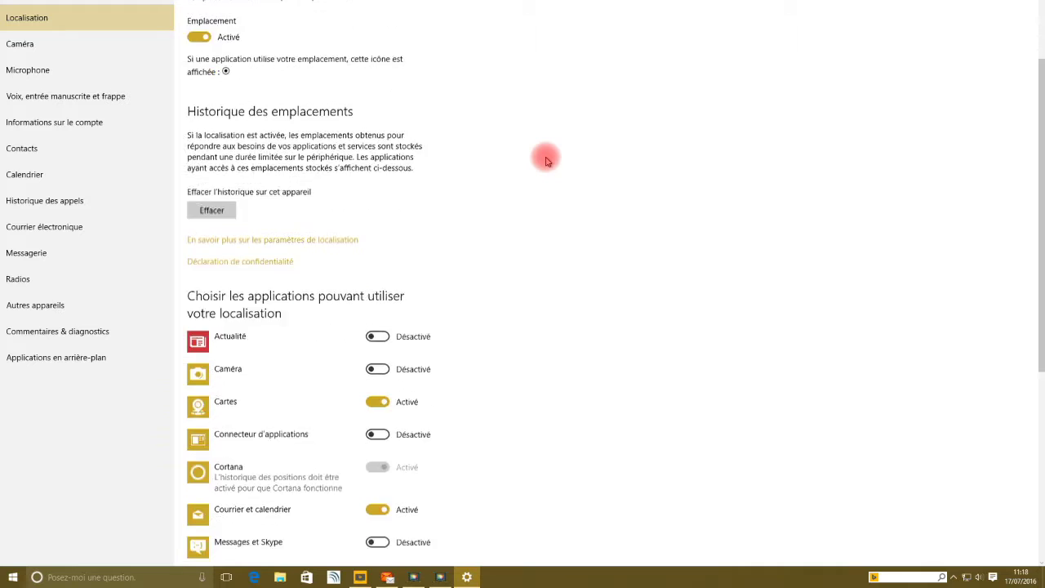
scroll(545, 160, up, 6)
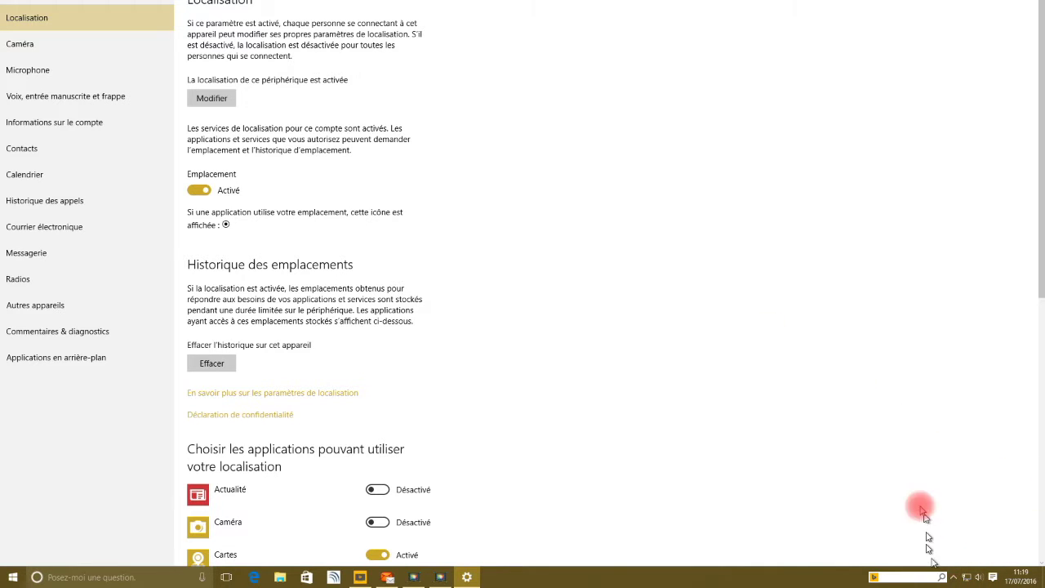
scroll(438, 293, down, 3)
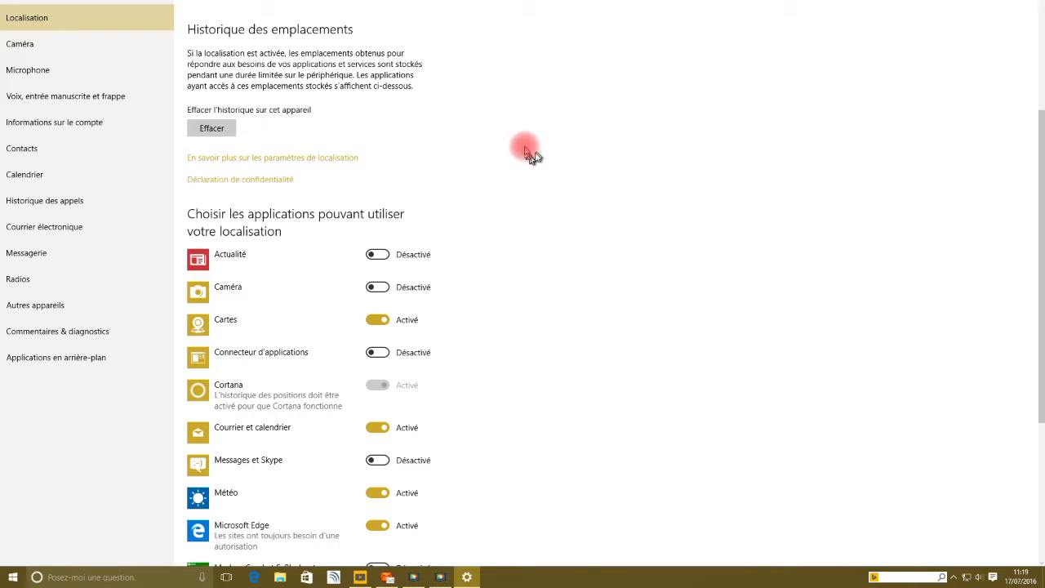
scroll(529, 143, down, 3)
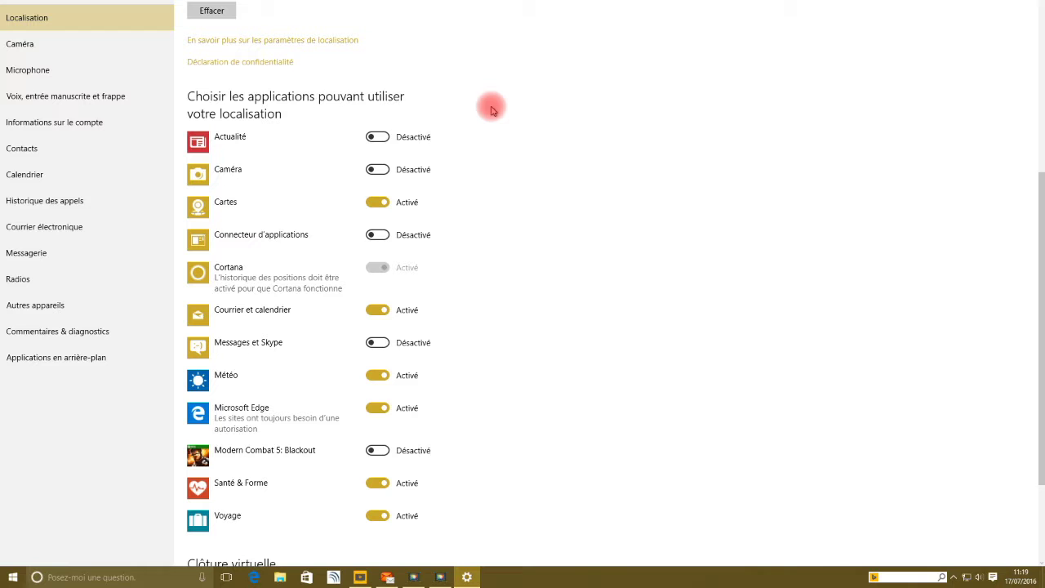
scroll(483, 119, down, 2)
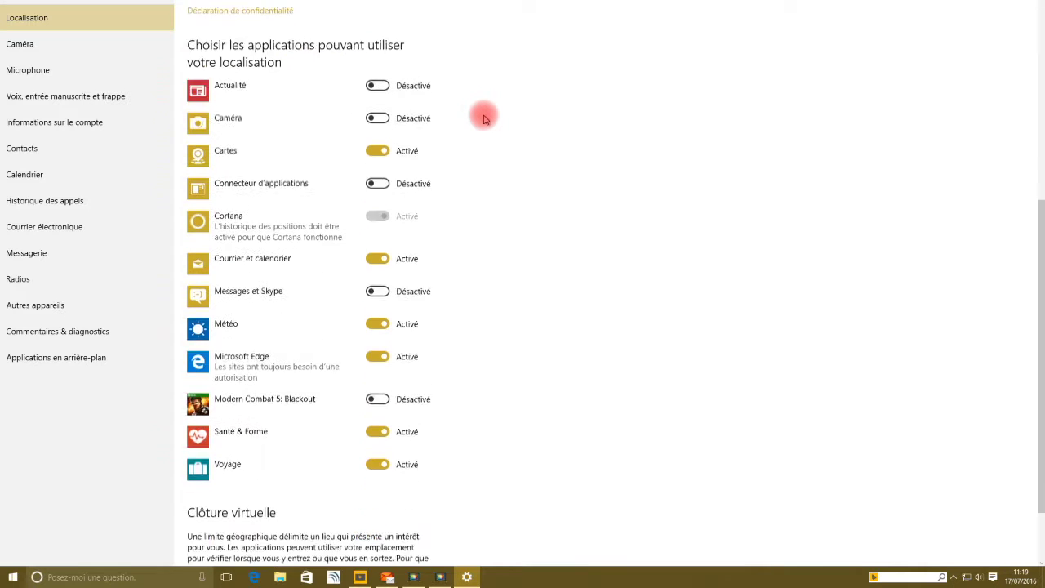
scroll(484, 119, down, 2)
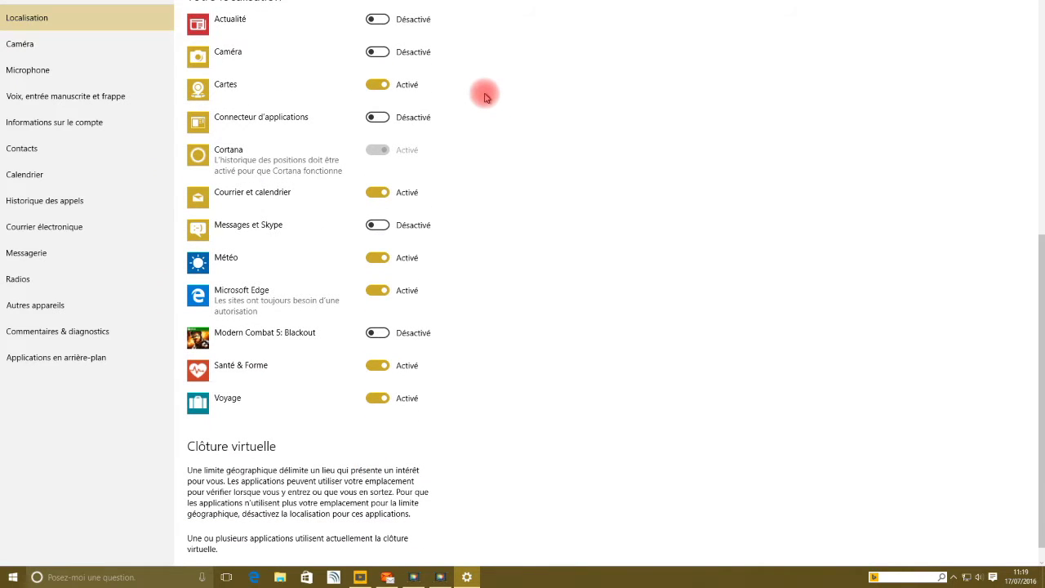
scroll(484, 97, down, 1)
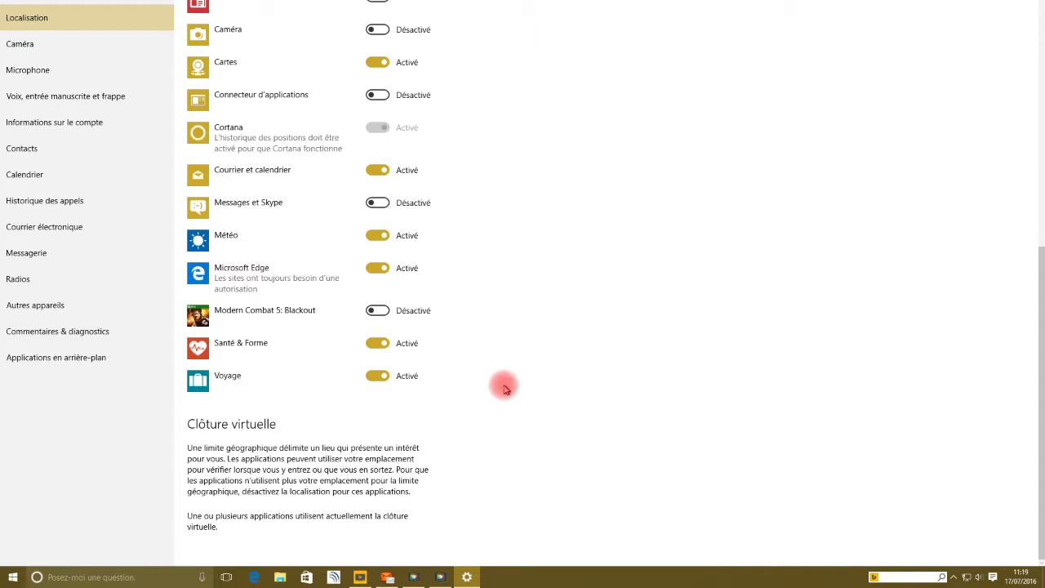
scroll(505, 383, up, 6)
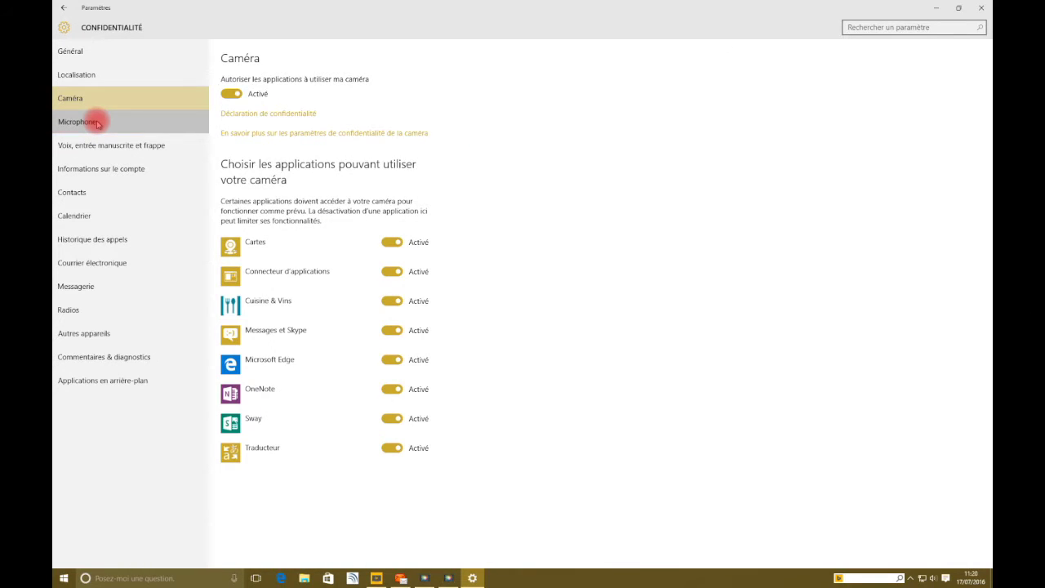
- Review the privacy pages for Microphone, Voix, entrée manuscrite et frappe, and Informations sur le compte
click(98, 124)
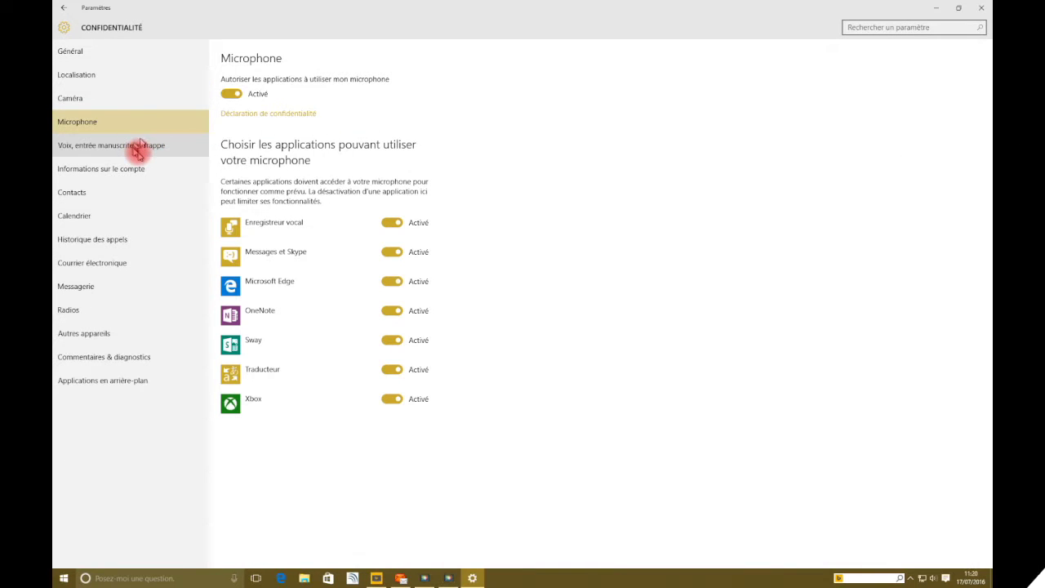
click(139, 150)
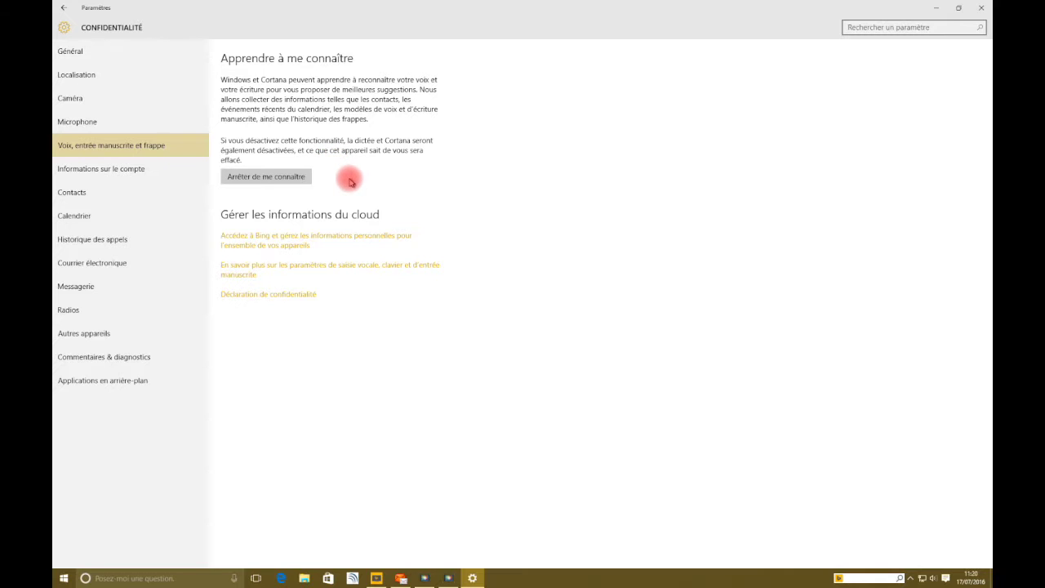
click(141, 172)
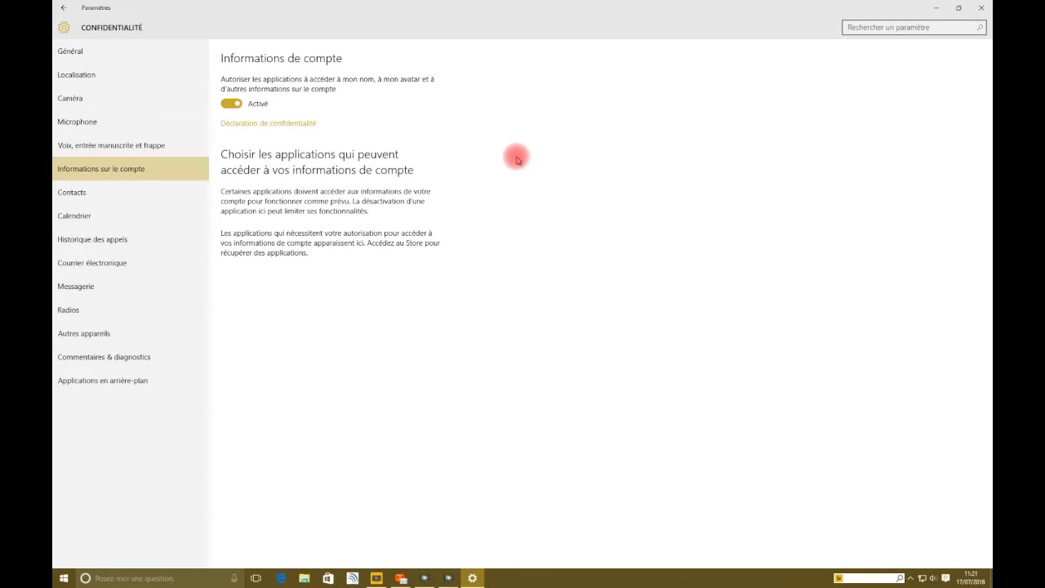
- Review which apps may access personal data on the Contacts, Calendrier and Historique des appels pages
click(74, 197)
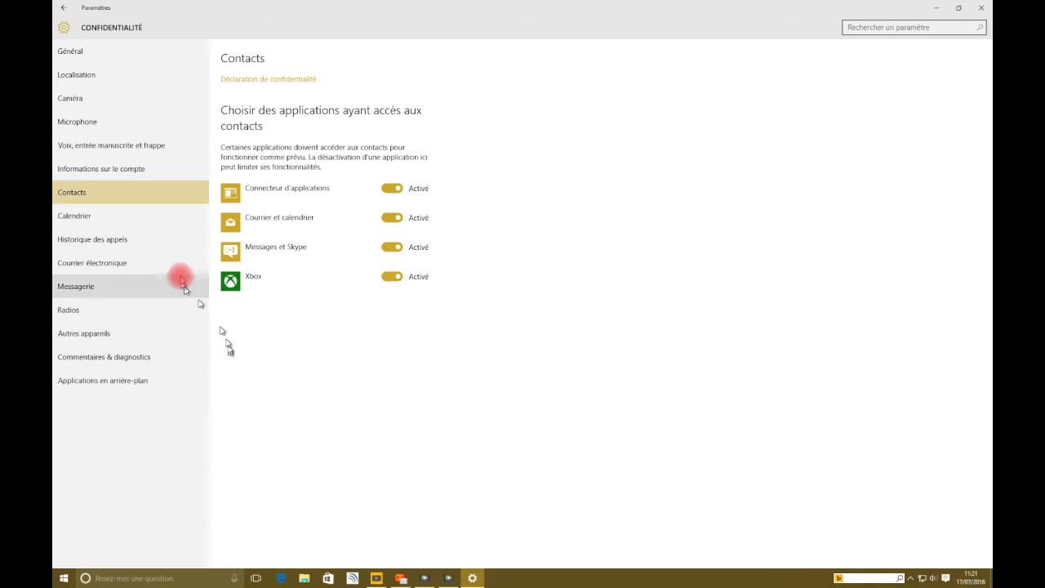
click(128, 218)
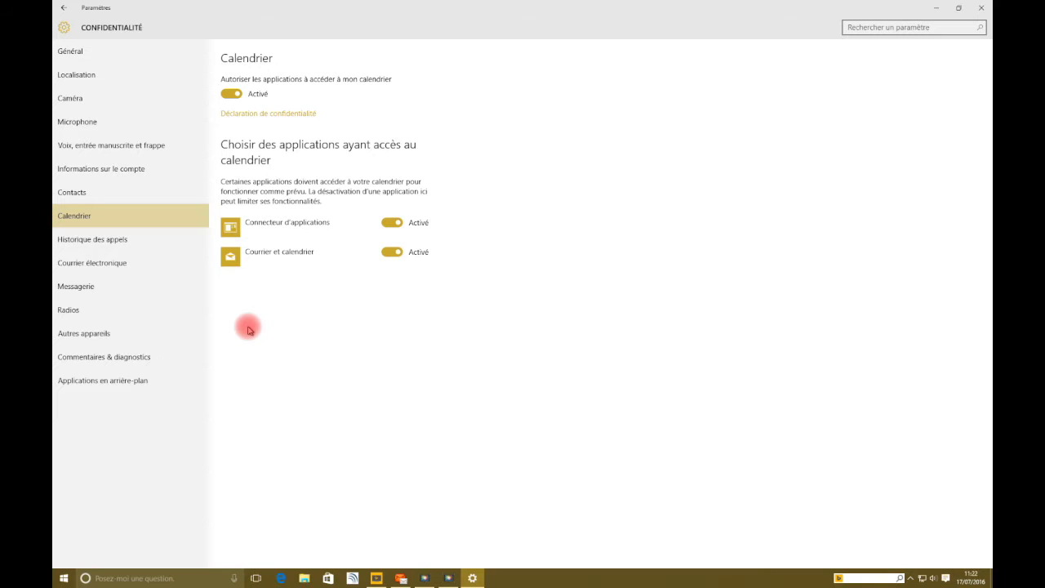
click(98, 241)
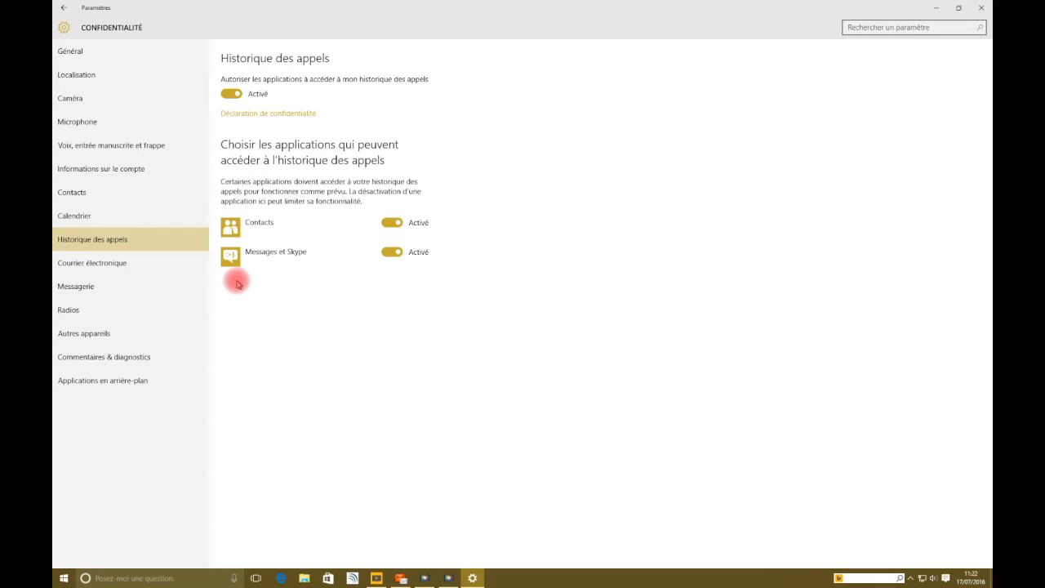
- Review the app permissions on the Courrier électronique, Messagerie, Radios and Autres appareils pages
click(112, 264)
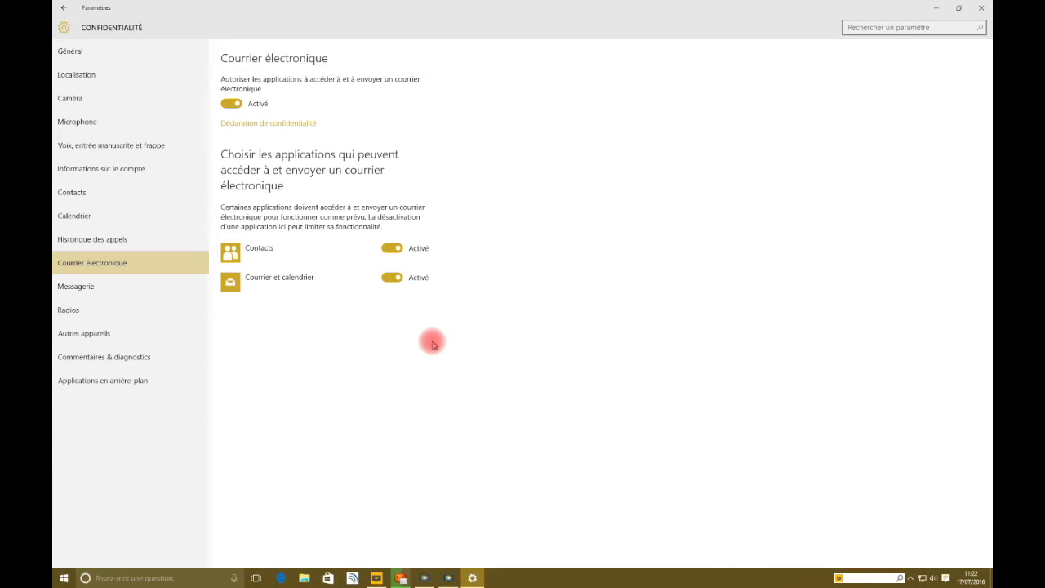
click(78, 287)
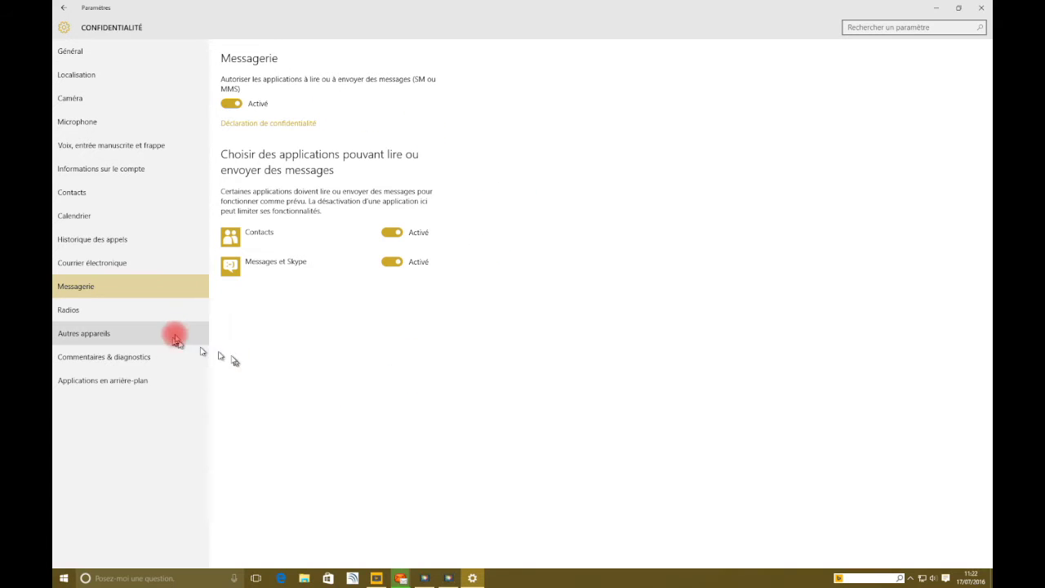
click(74, 312)
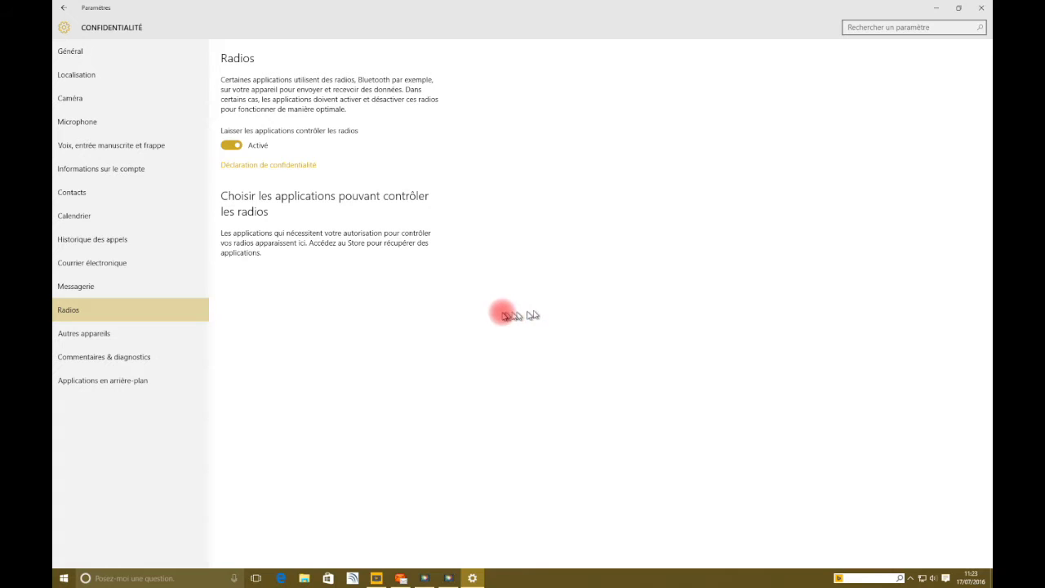
click(88, 335)
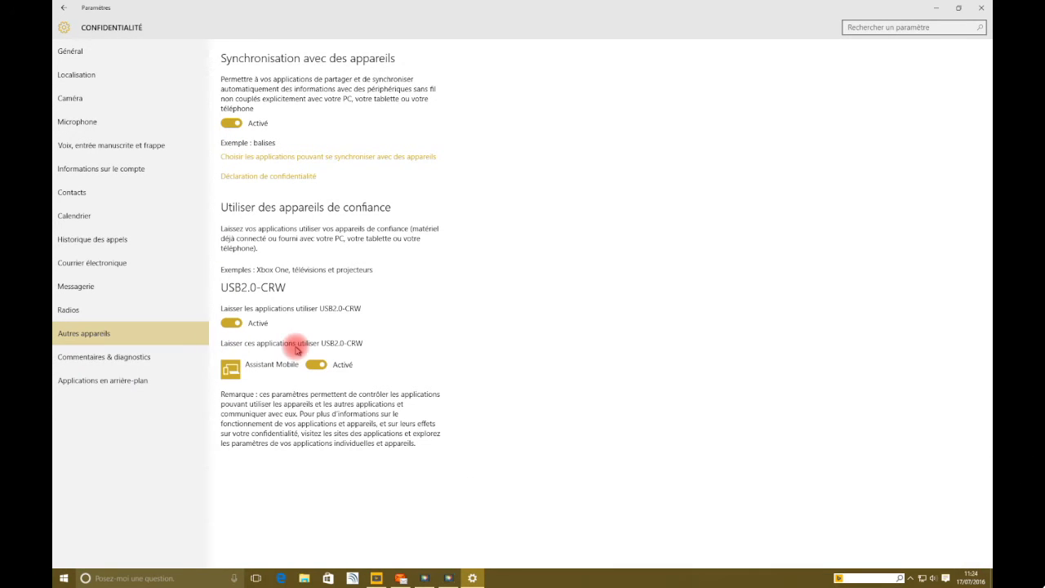
- Open the Commentaires & diagnostics page and examine the available feedback frequency options without changing the selection
click(114, 363)
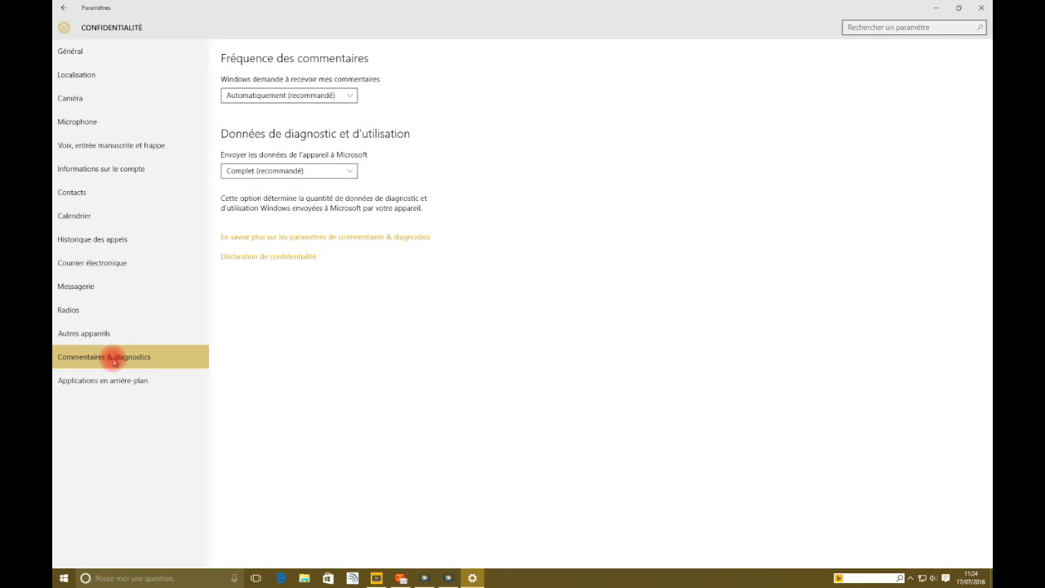
click(350, 96)
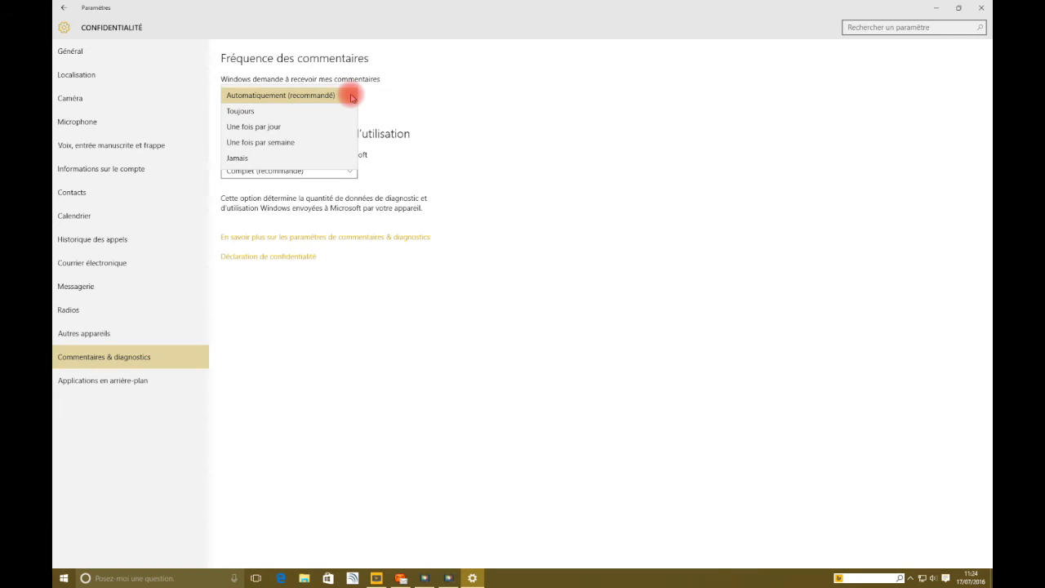
click(352, 96)
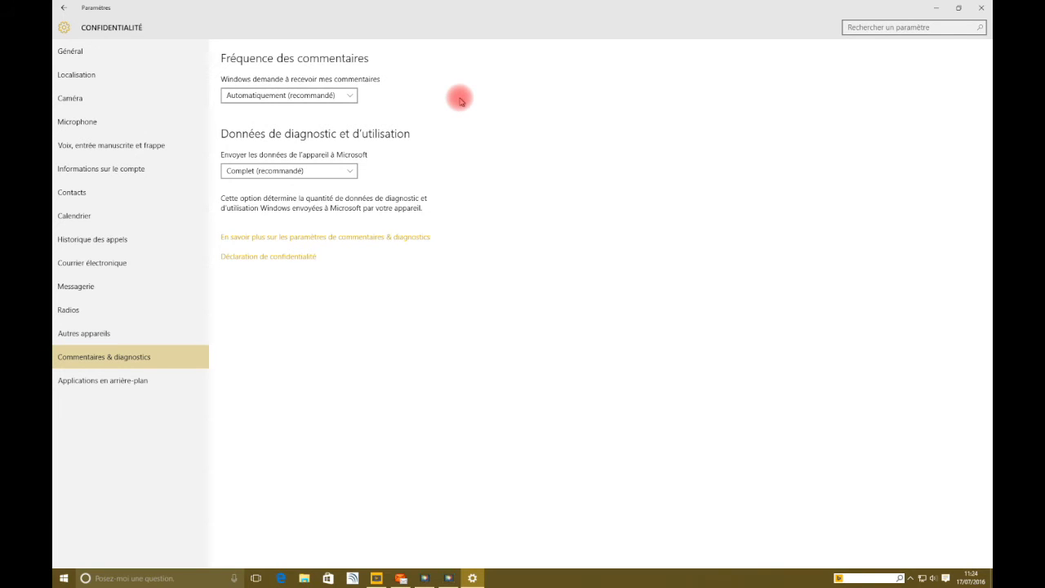
click(353, 98)
click(354, 97)
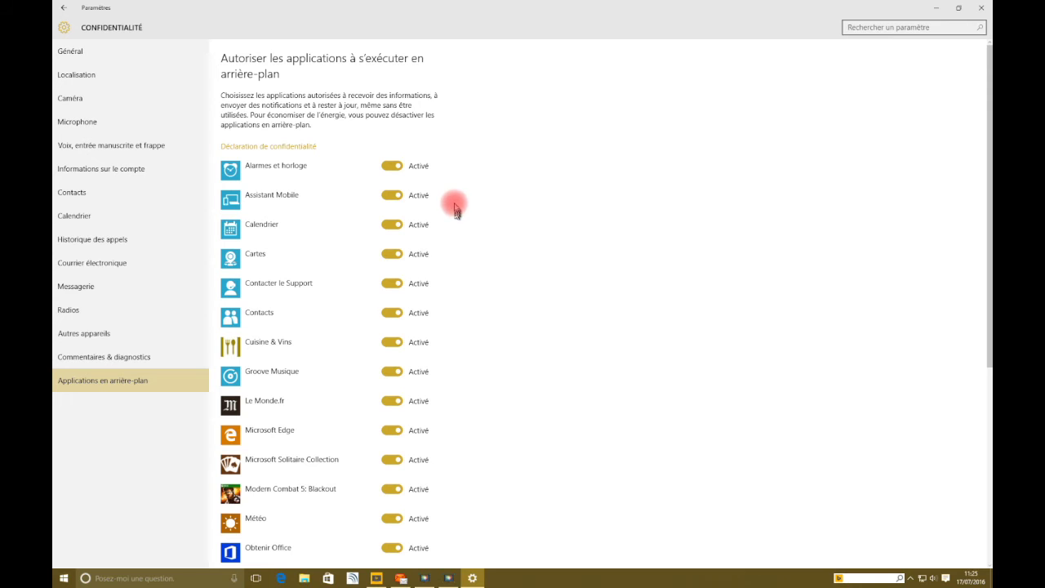
- Examine the full list of apps allowed to run in the background on the Applications en arrière-plan page
scroll(455, 205, down, 3)
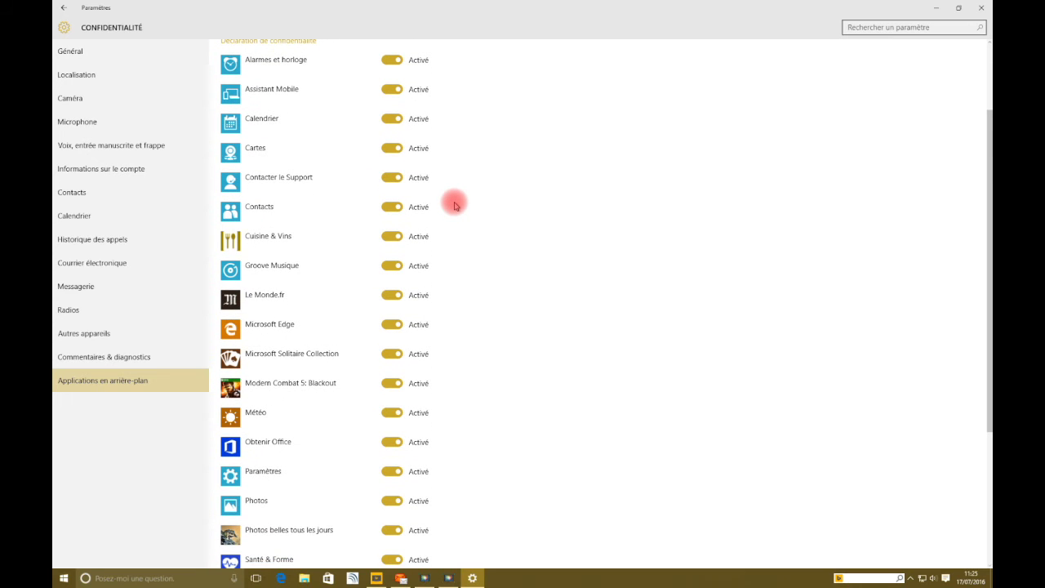
scroll(455, 205, down, 6)
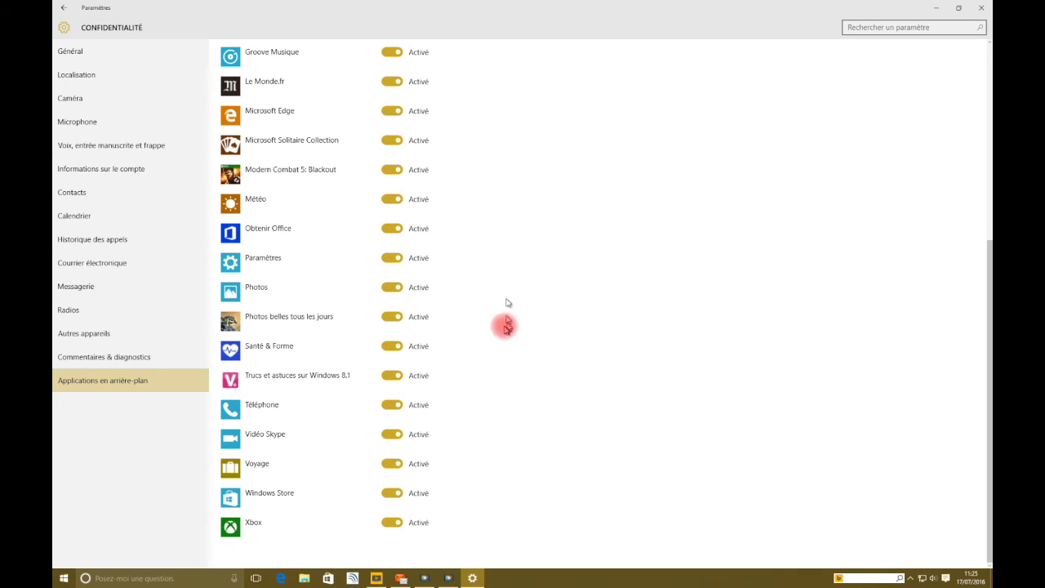
scroll(485, 368, up, 5)
scroll(480, 380, up, 4)
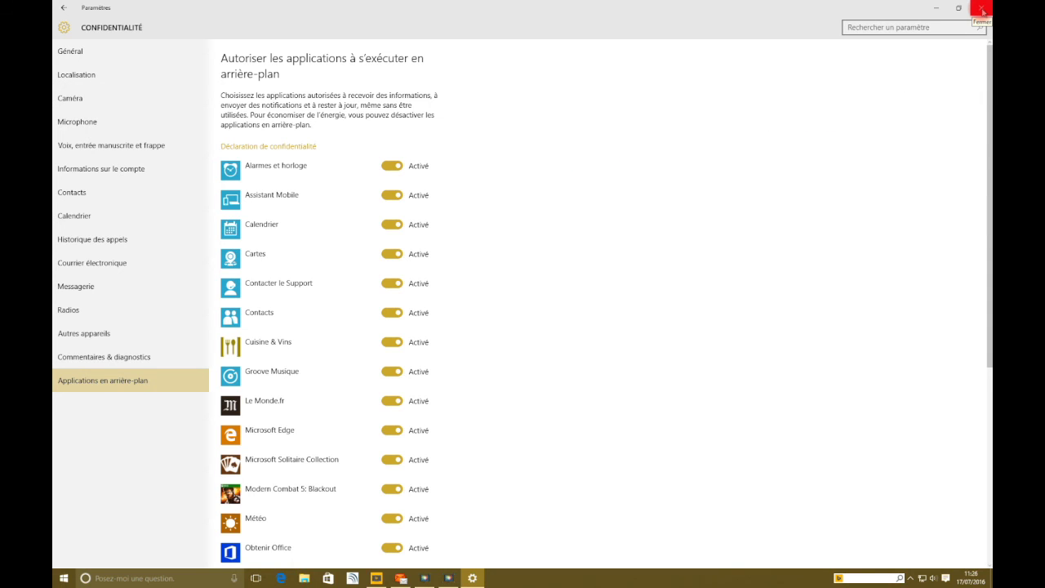
click(448, 579)
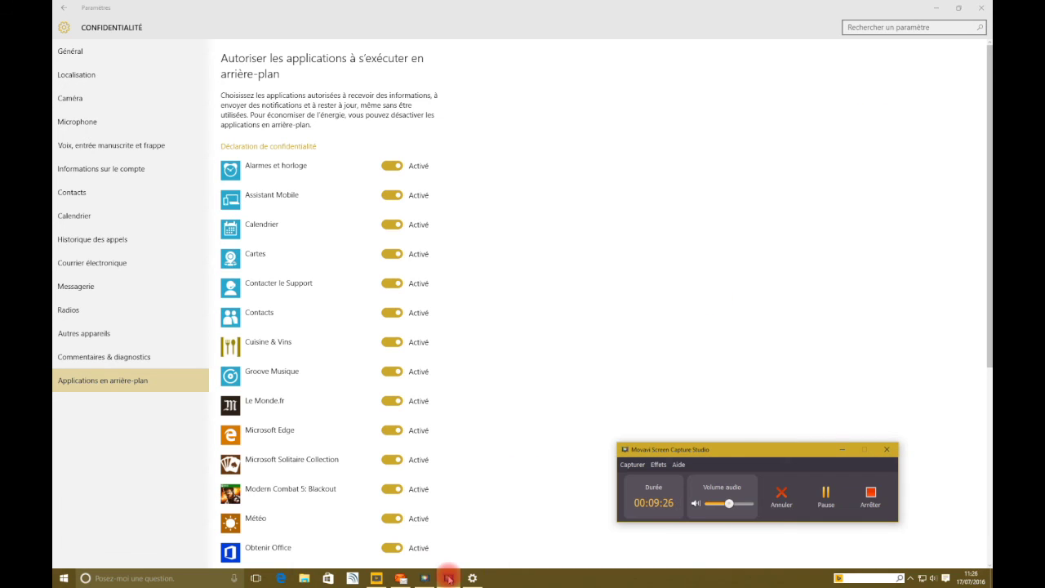